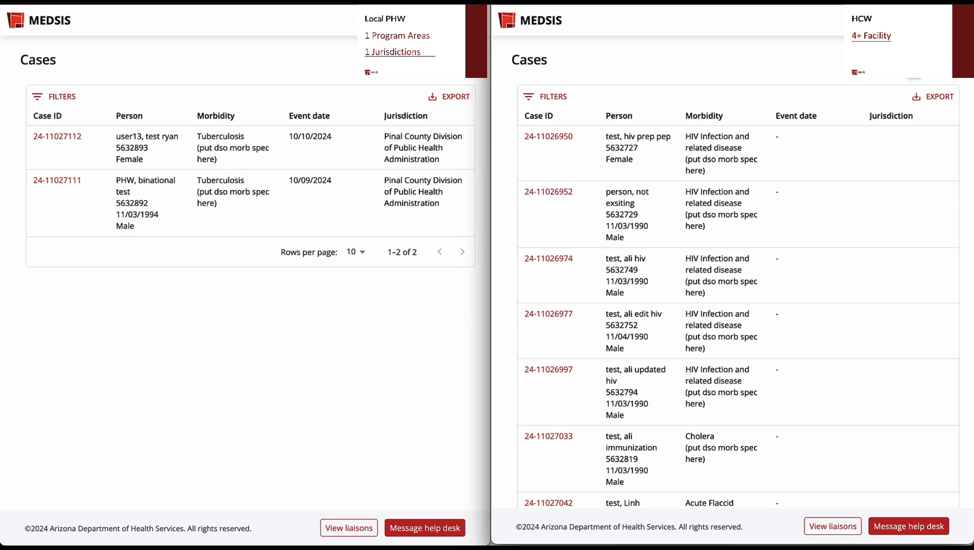
- Start a new case in the HCW window with Campylobacteriosis (CMP) as the morbidity
left_click(914, 78)
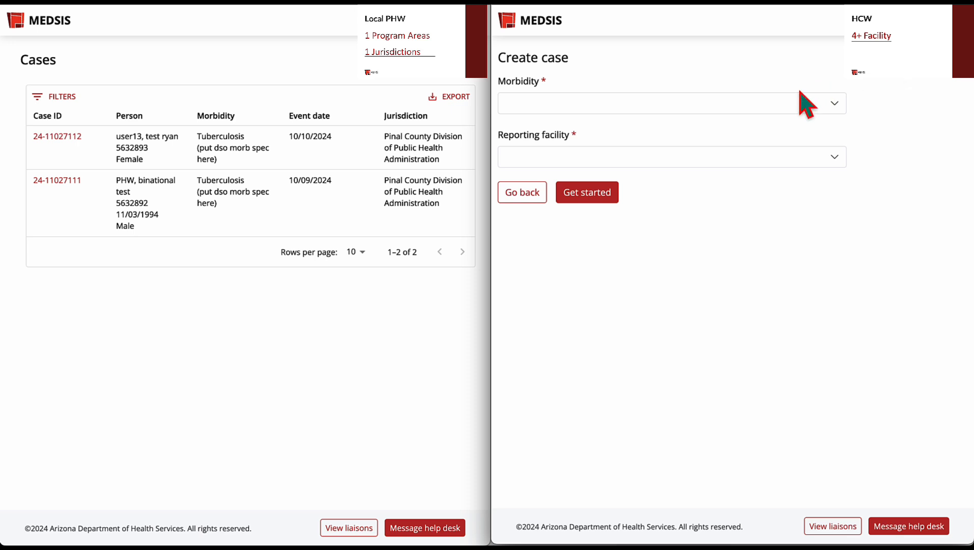
left_click(835, 104)
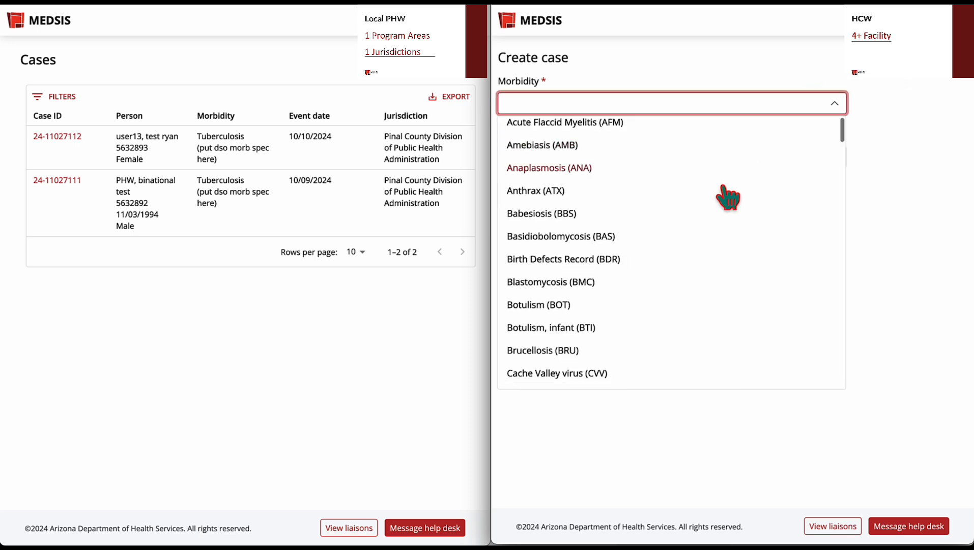
scroll(728, 197, "down", 9)
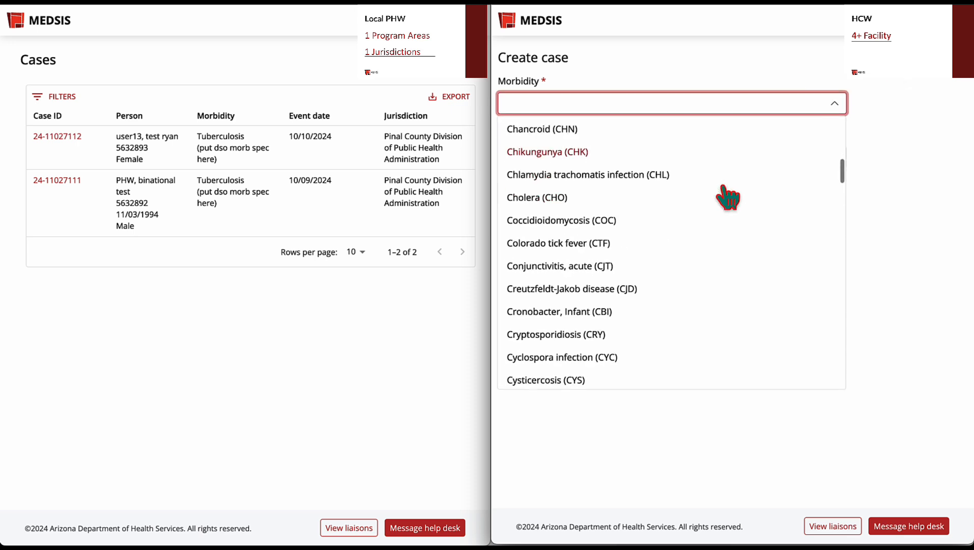
scroll(728, 197, "up", 5)
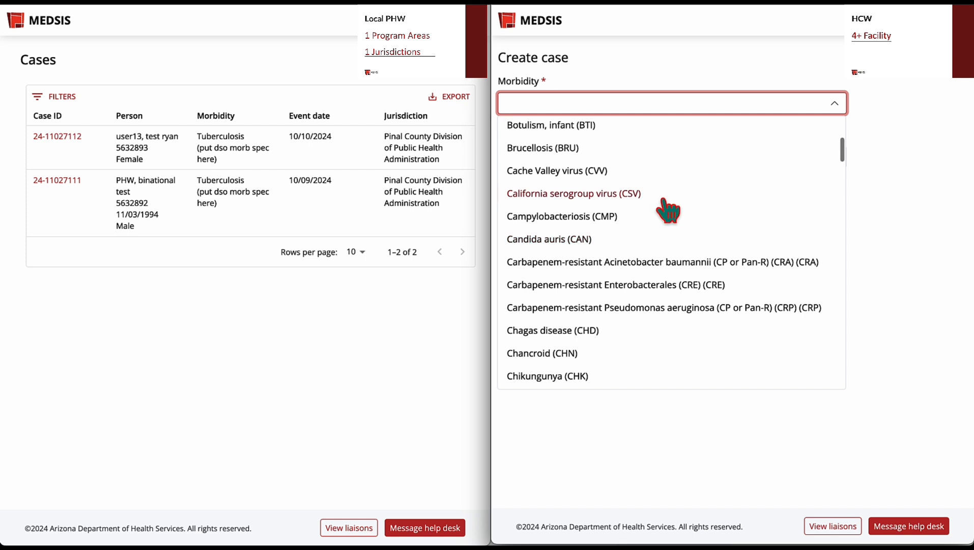
left_click(616, 217)
- Set the HCW case's reporting facility to BANNER BOSWELL MEDICAL CENTER and proceed to its person details form
left_click(682, 155)
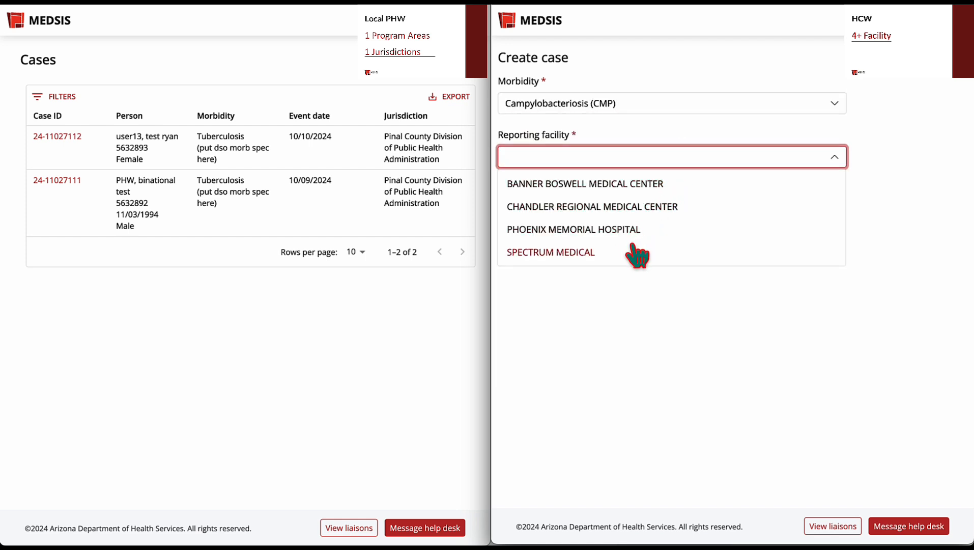
left_click(636, 188)
left_click(608, 193)
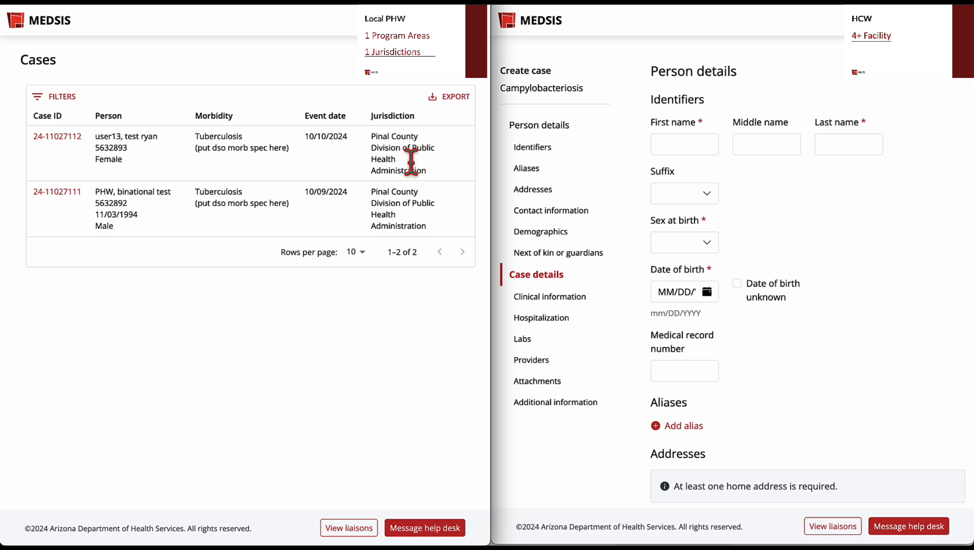
- Start a new case in the Local PHW window with TB Infection (LTBI) (TBI) as the morbidity
left_click(438, 80)
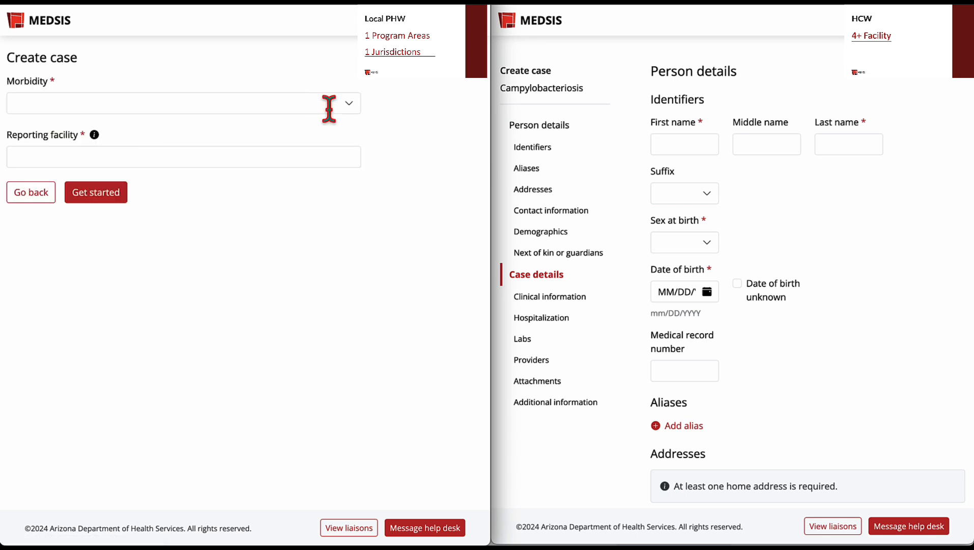
left_click(350, 105)
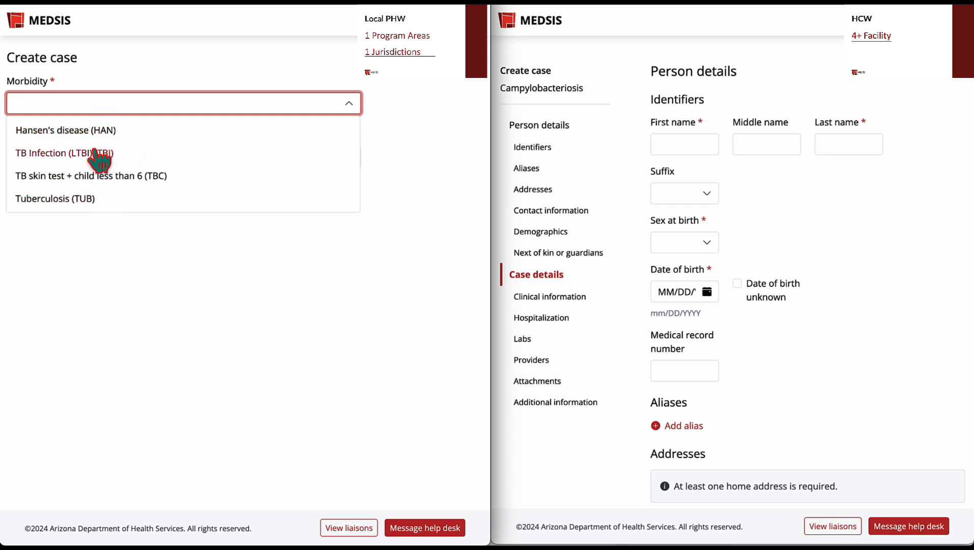
left_click(99, 155)
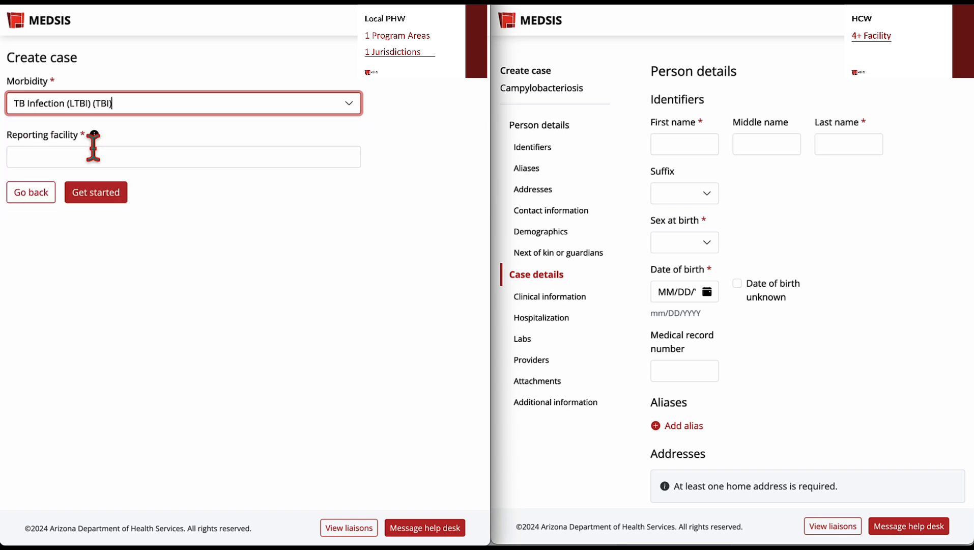
- Set the reporting facility to BANNER - FAIRGROUNDS SITE, mark the reporter individual as unknown, and proceed to the case form
left_click(154, 155)
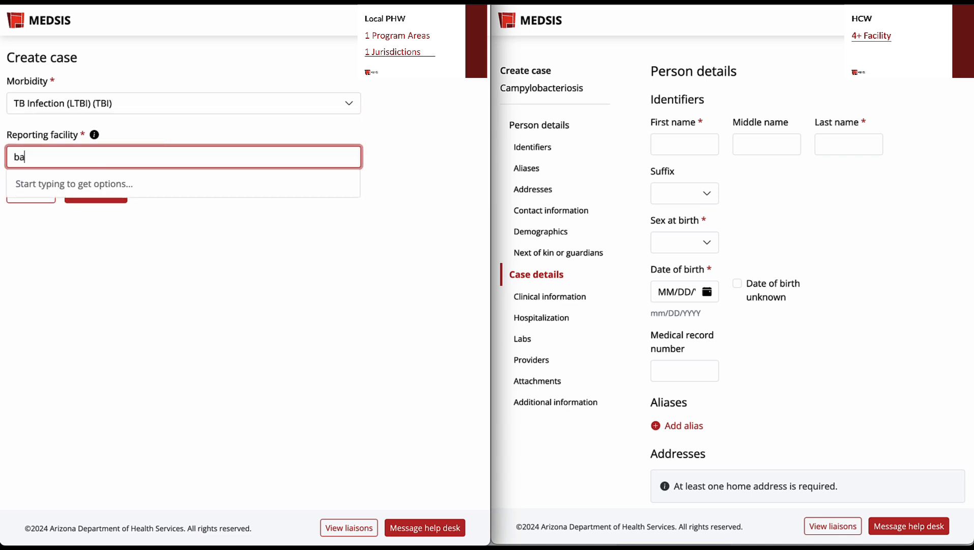
type("banner")
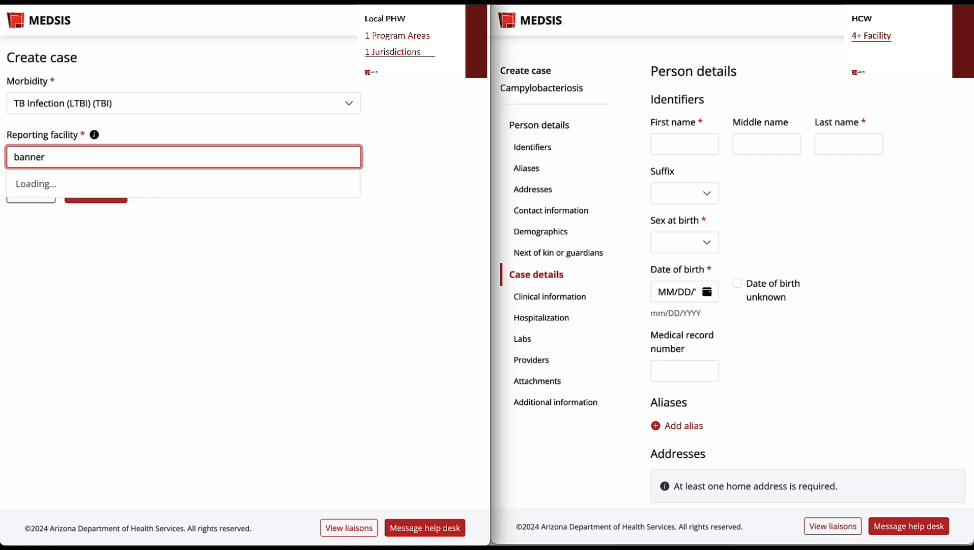
scroll(141, 262, "down", 1)
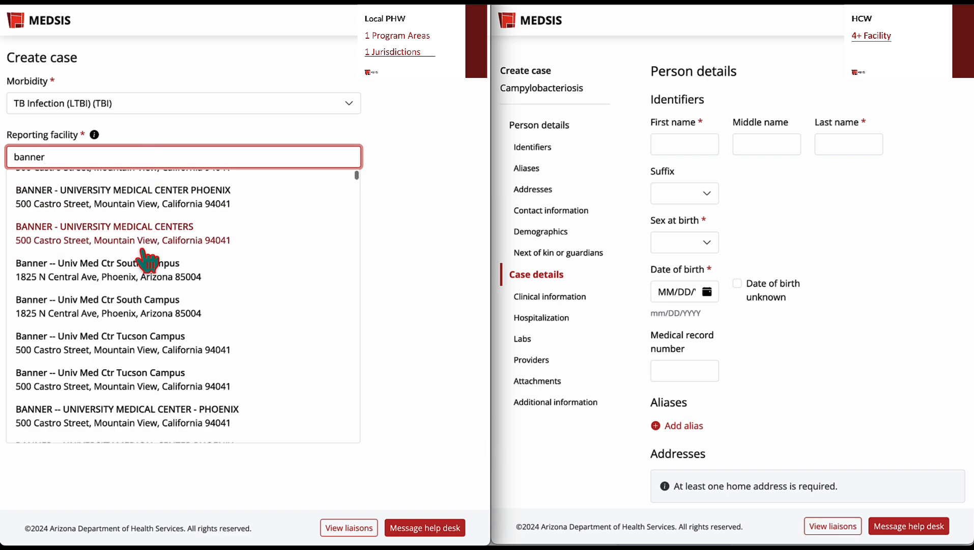
scroll(140, 256, "up", 1)
left_click(127, 198)
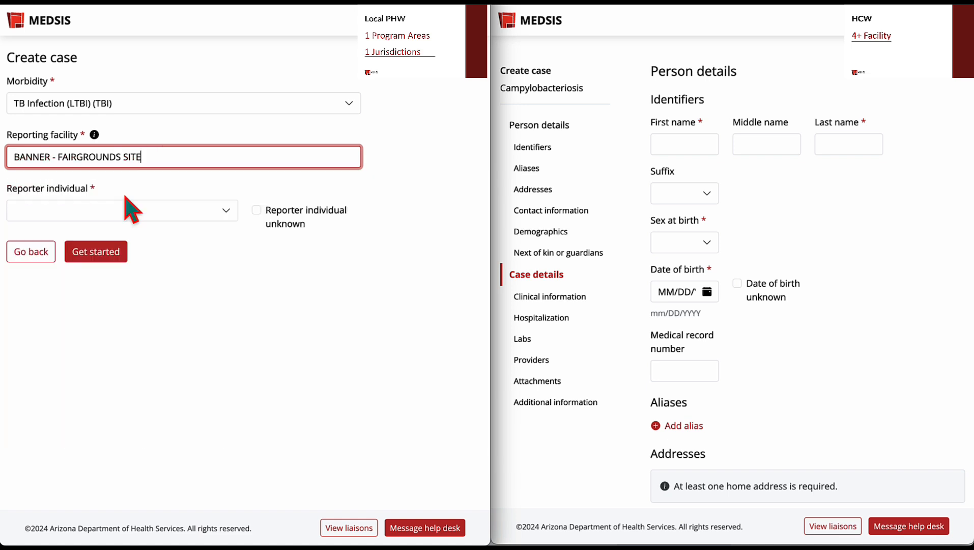
left_click(257, 210)
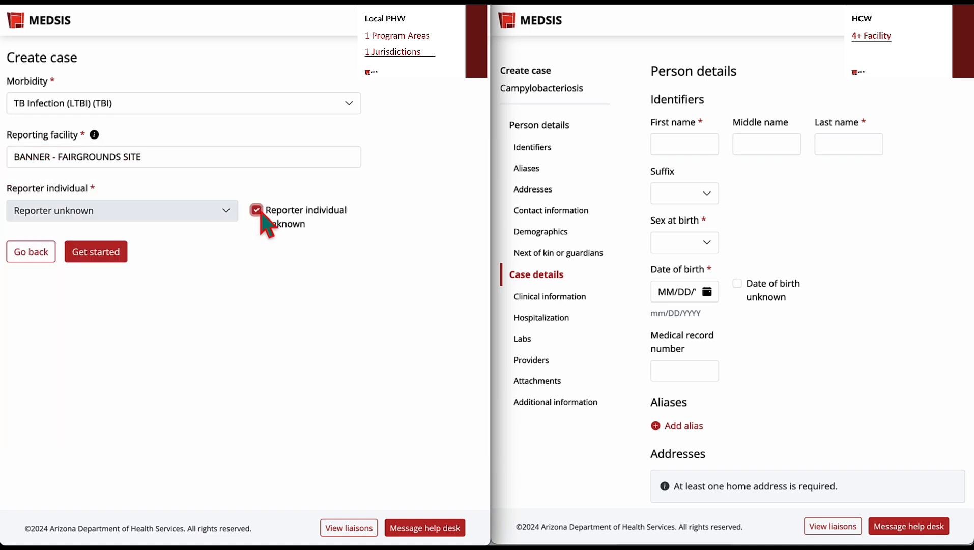
left_click(114, 258)
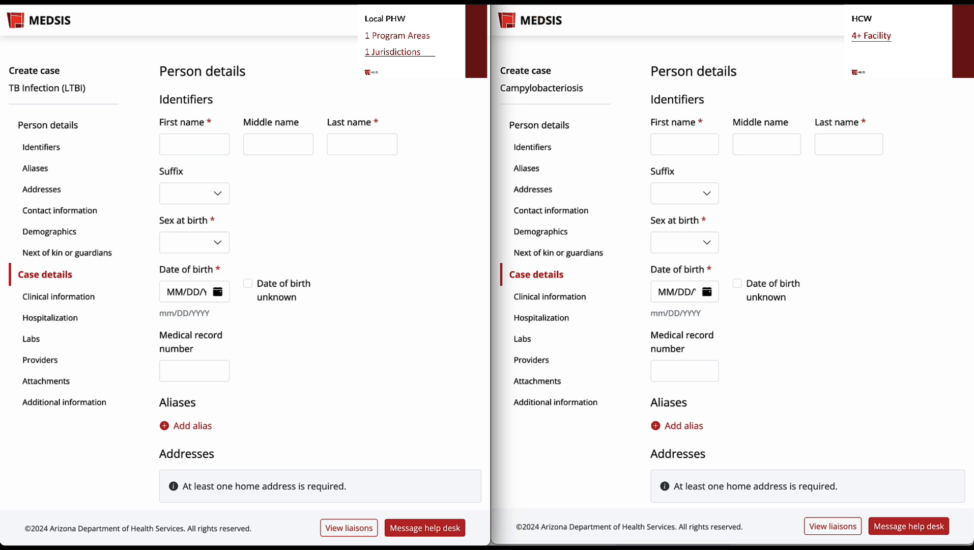
- Enter the person's first, middle and last name in the HCW Campylobacteriosis case
left_click(686, 145)
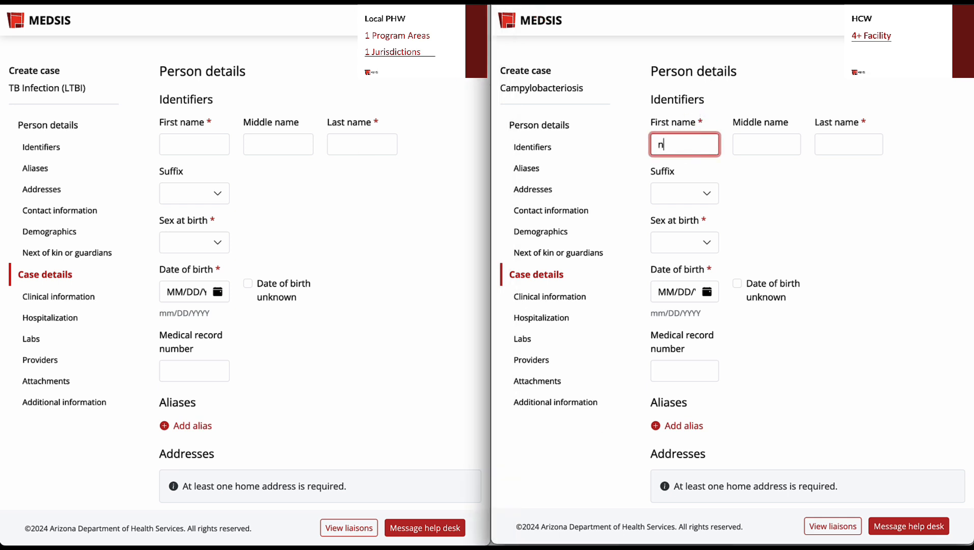
key("Tab")
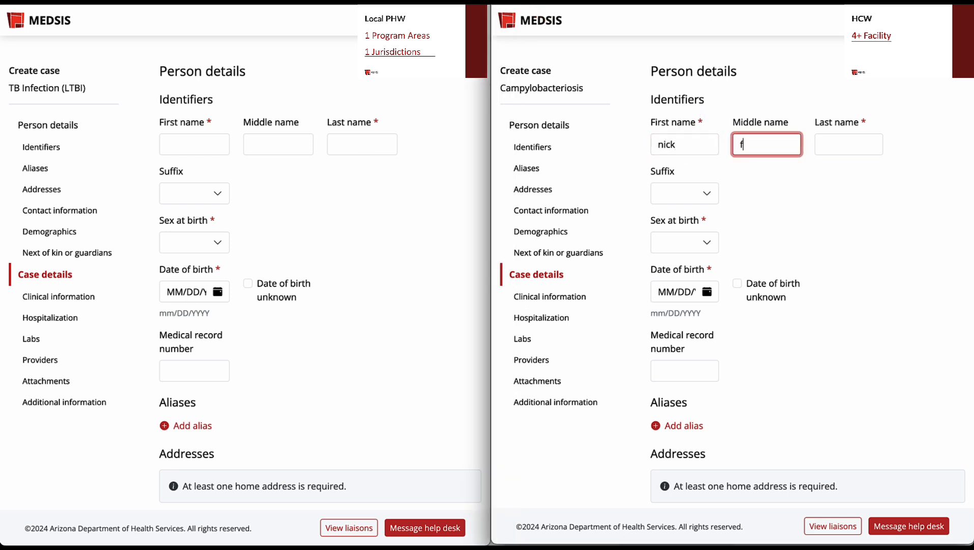
type("fury")
key("Tab")
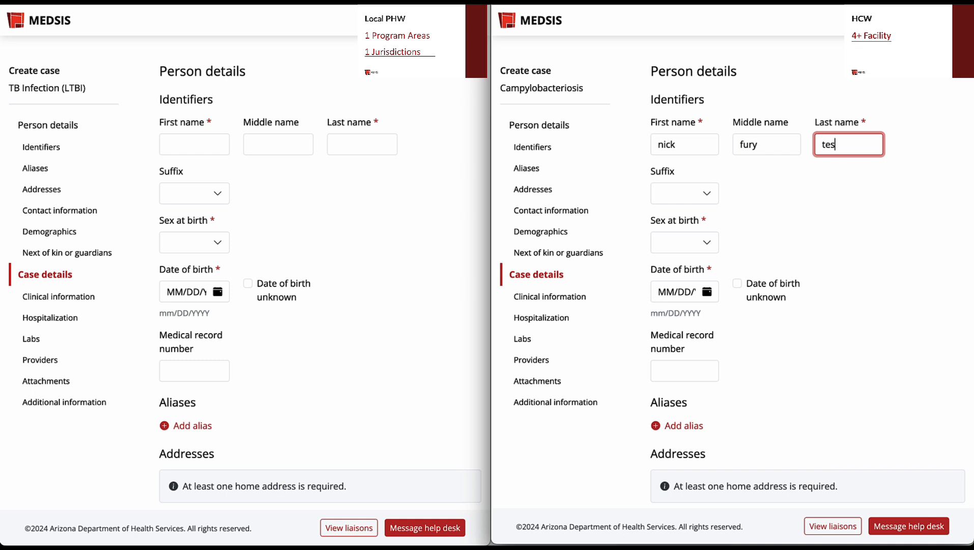
- Set sex at birth to Male with date of birth unknown, and use the matching existing person for the HCW case
left_click(685, 242)
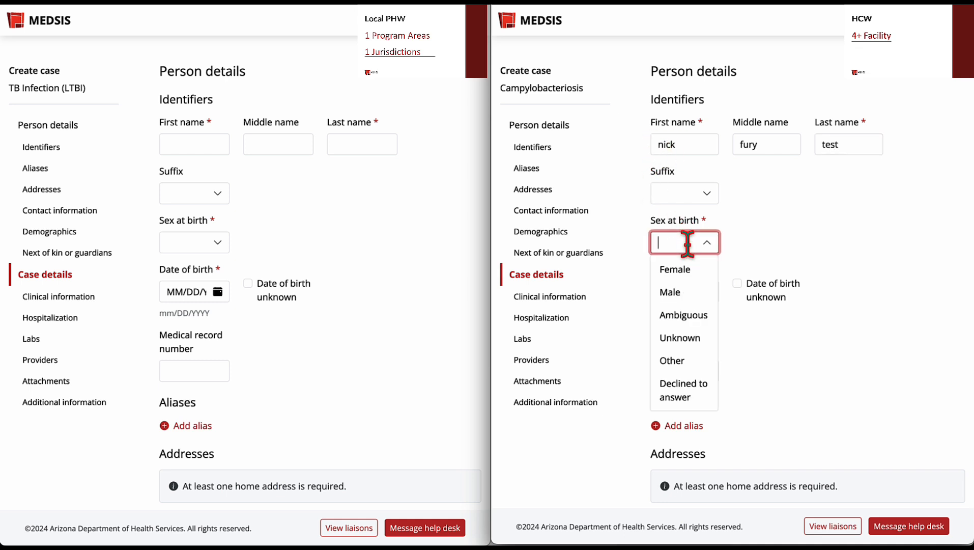
left_click(680, 291)
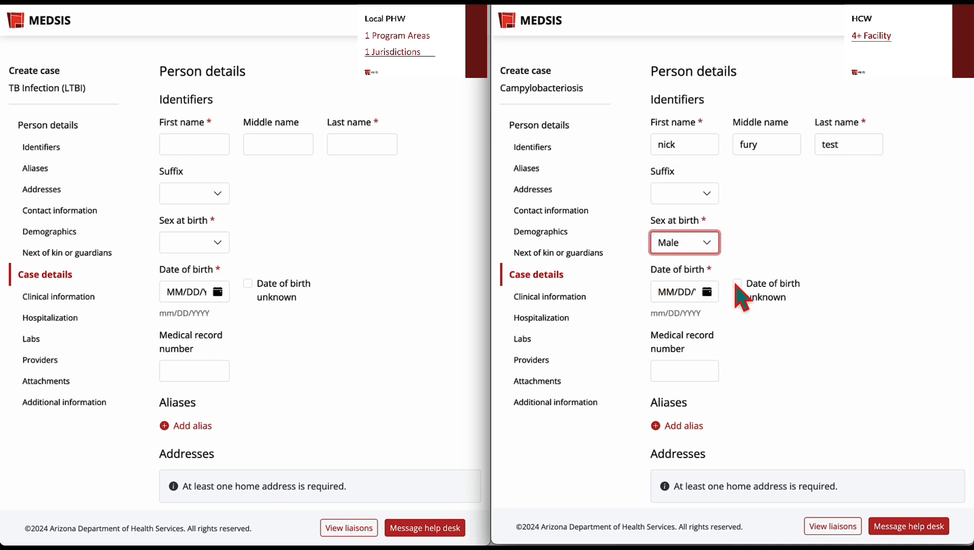
left_click(737, 284)
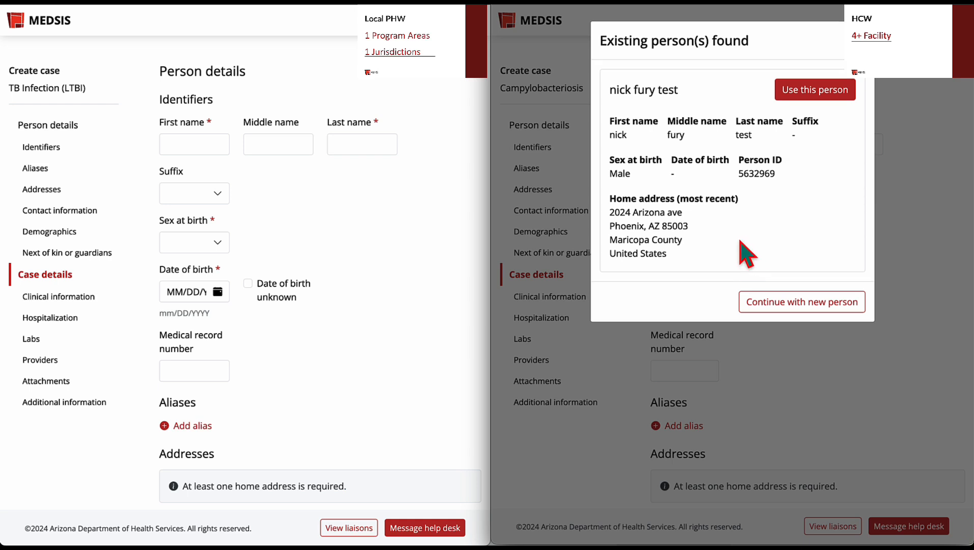
left_click(802, 94)
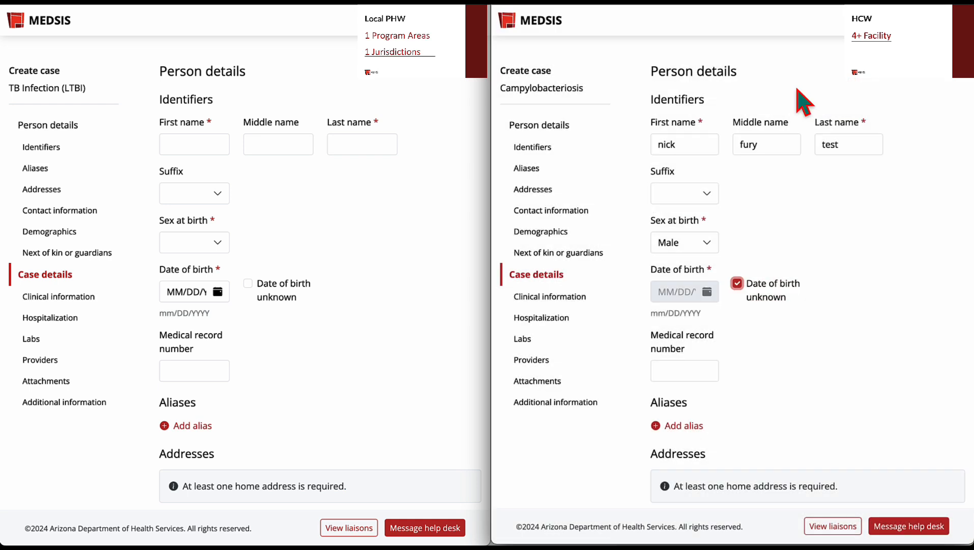
- Enter the same person's first, middle and last name in the Local PHW TB Infection case
left_click(219, 143)
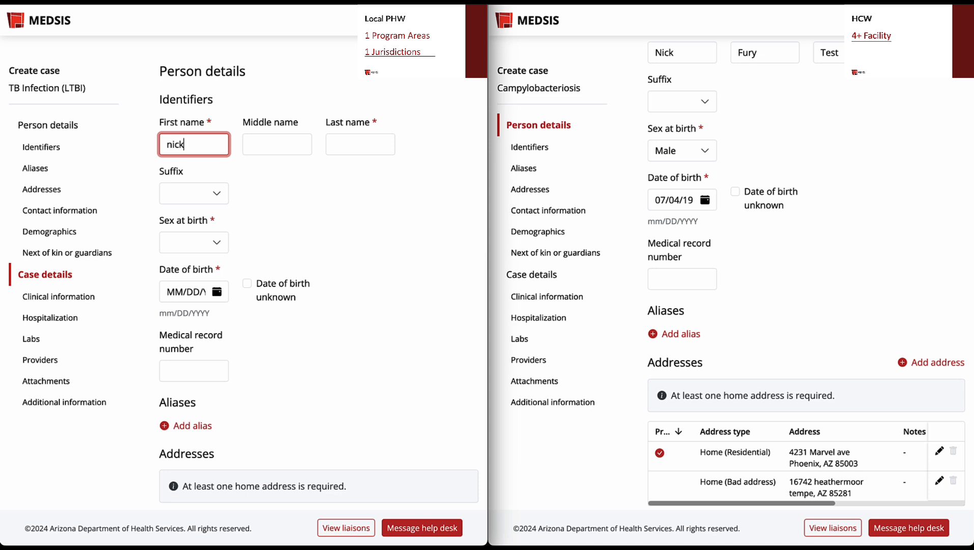
key("Tab")
key("Tab")
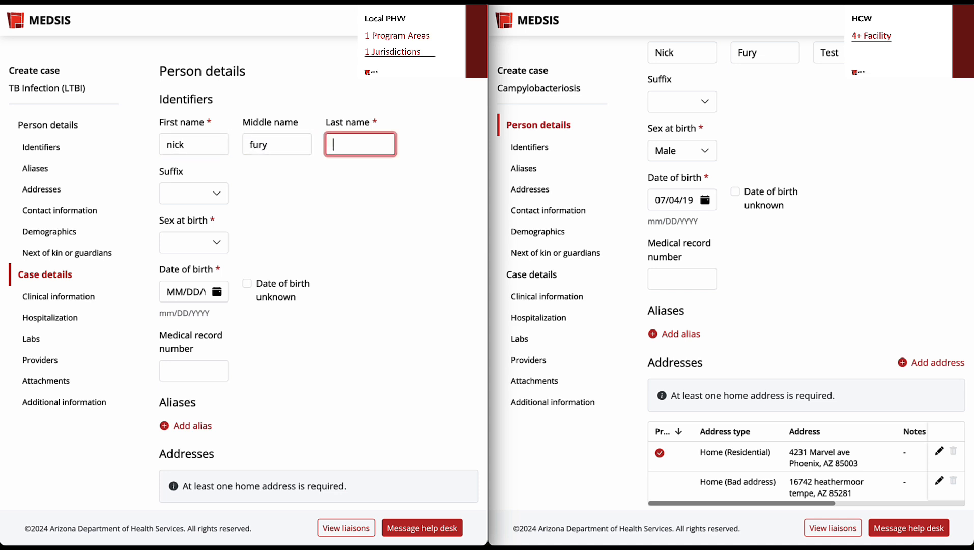
type("test")
- Set sex at birth to Male and mark the date of birth as unknown in the Local PHW case
left_click(187, 243)
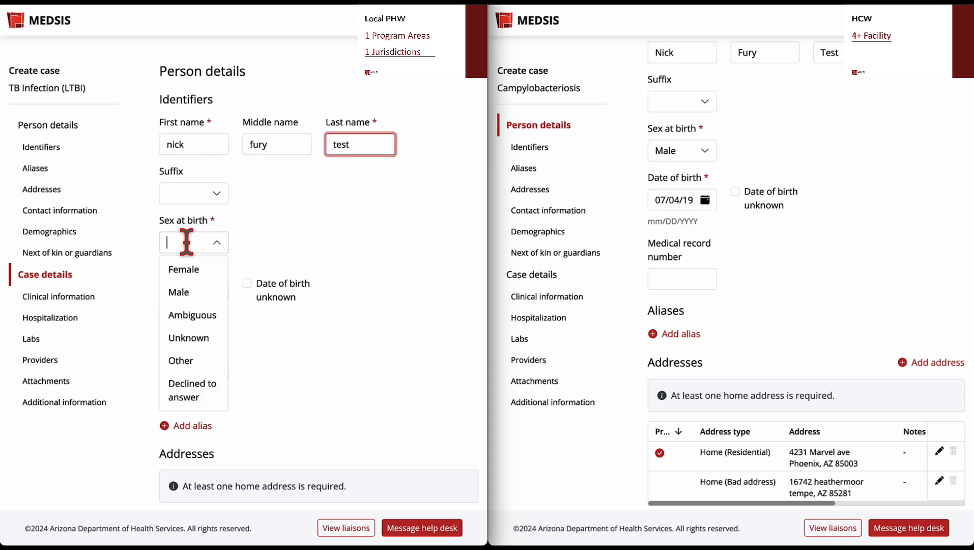
left_click(170, 290)
left_click(247, 283)
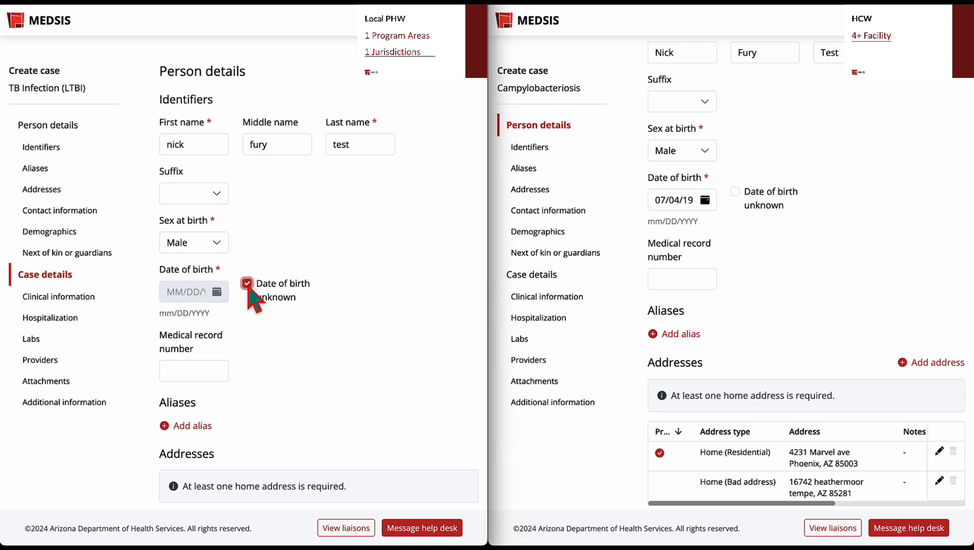
- Use the existing person whose most recent home address is in Tempe, and continue with a new case for them
scroll(249, 295, "down", 4)
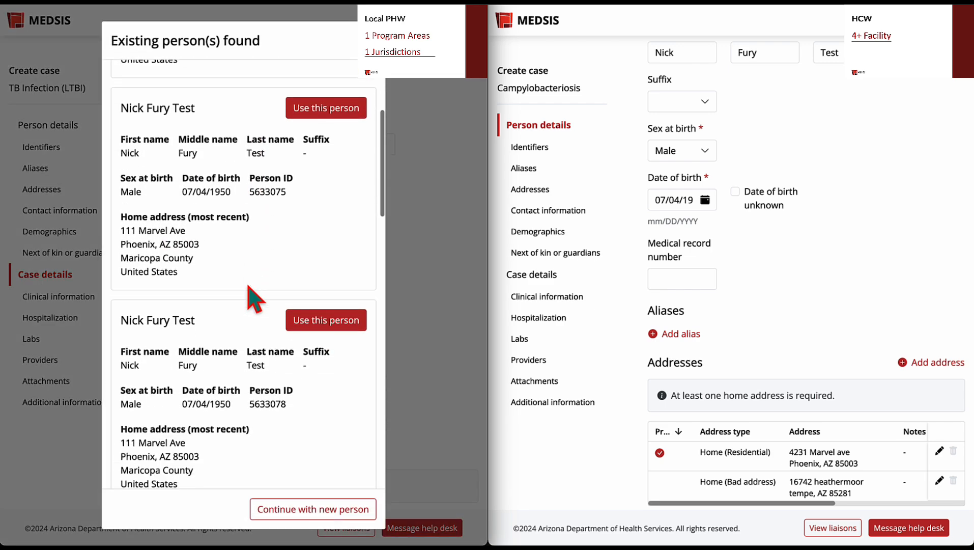
scroll(253, 299, "down", 4)
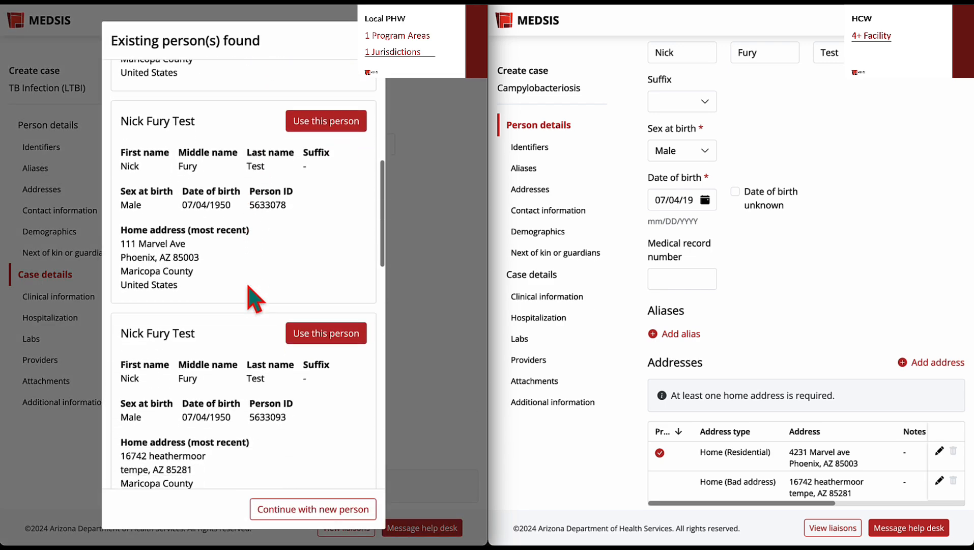
scroll(248, 287, "down", 3)
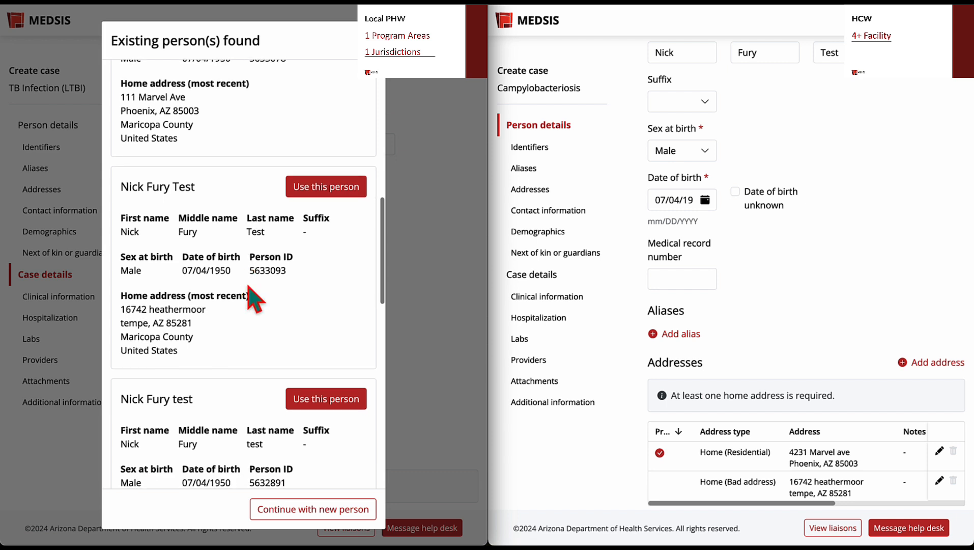
scroll(253, 299, "down", 4)
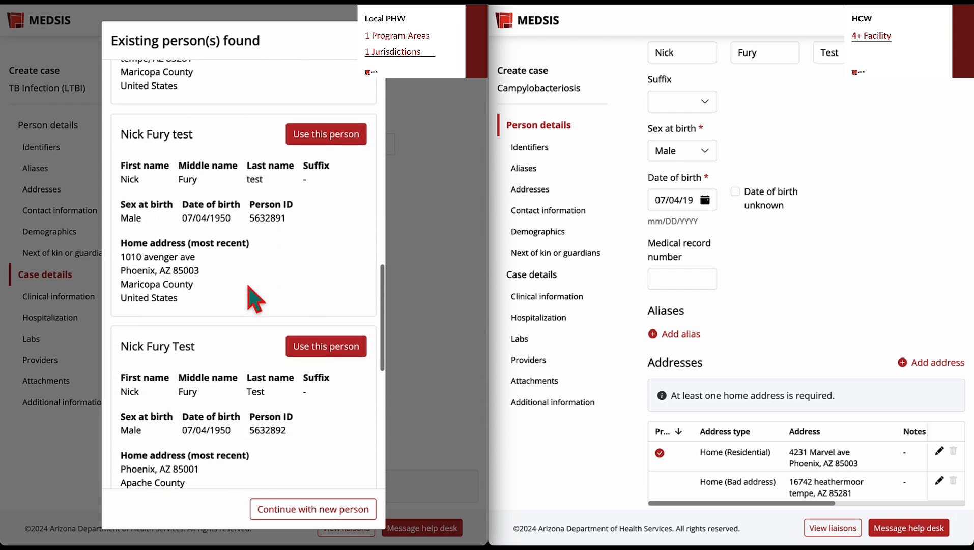
scroll(253, 299, "down", 4)
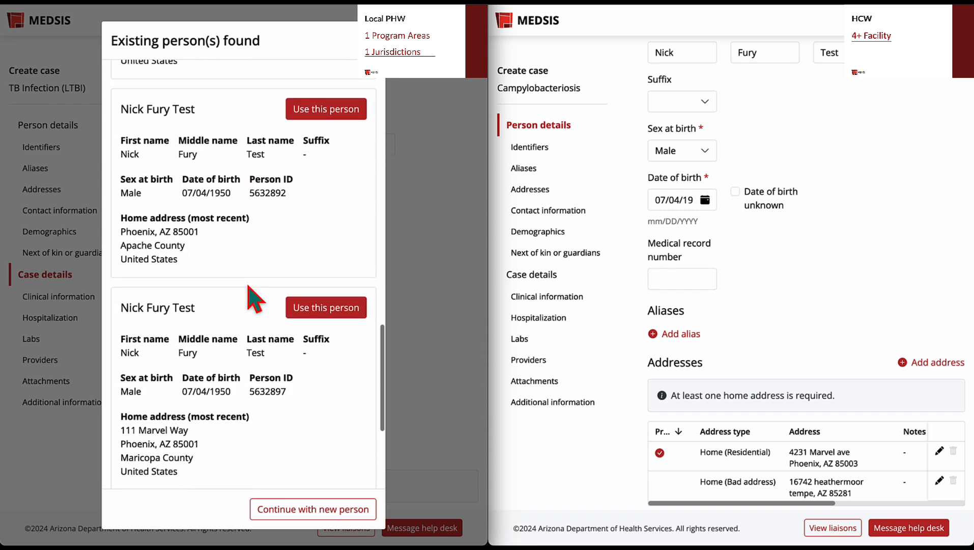
scroll(249, 298, "down", 5)
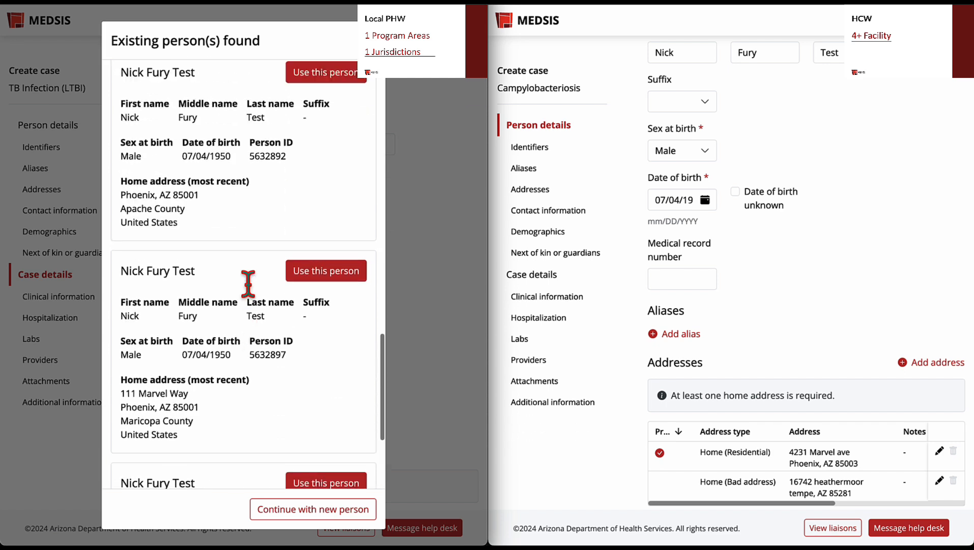
scroll(253, 298, "up", 5)
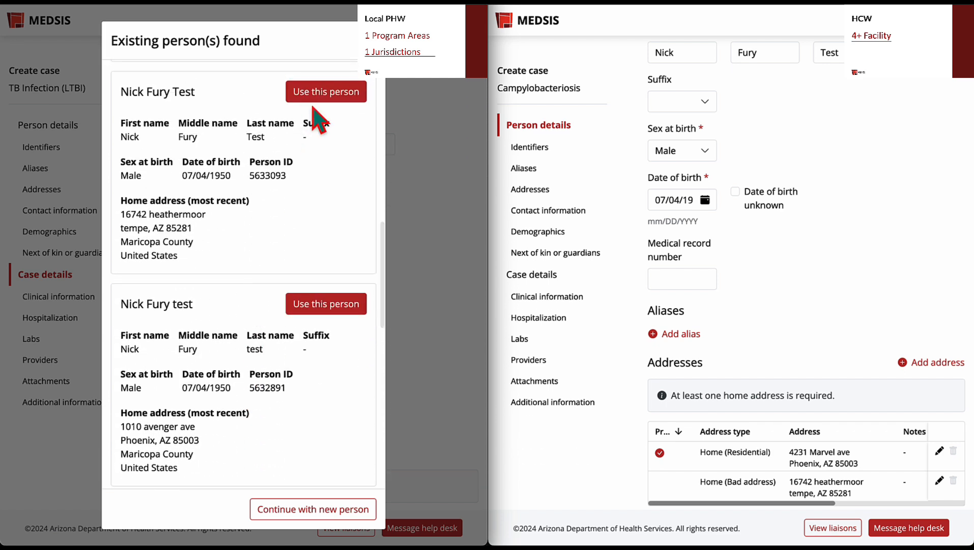
left_click(314, 98)
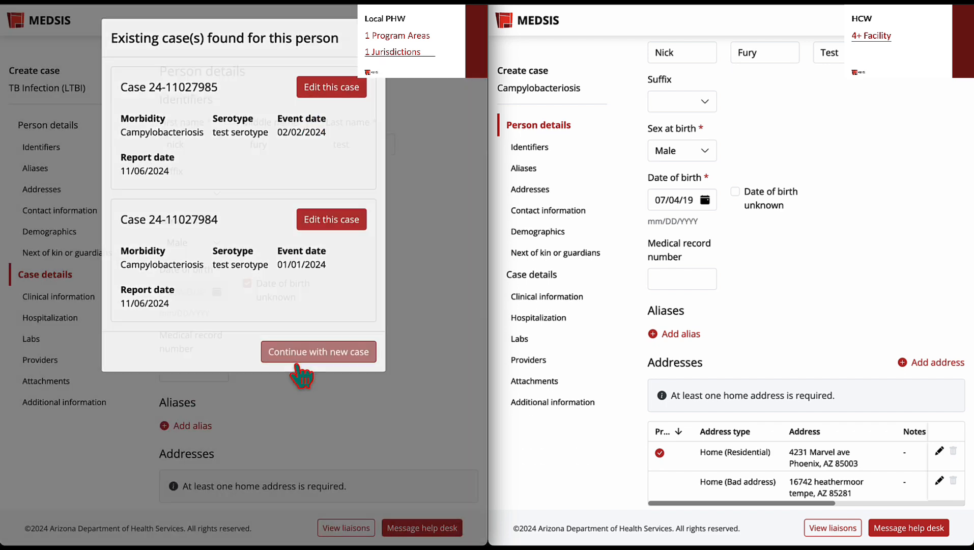
left_click(301, 359)
scroll(284, 366, "down", 2)
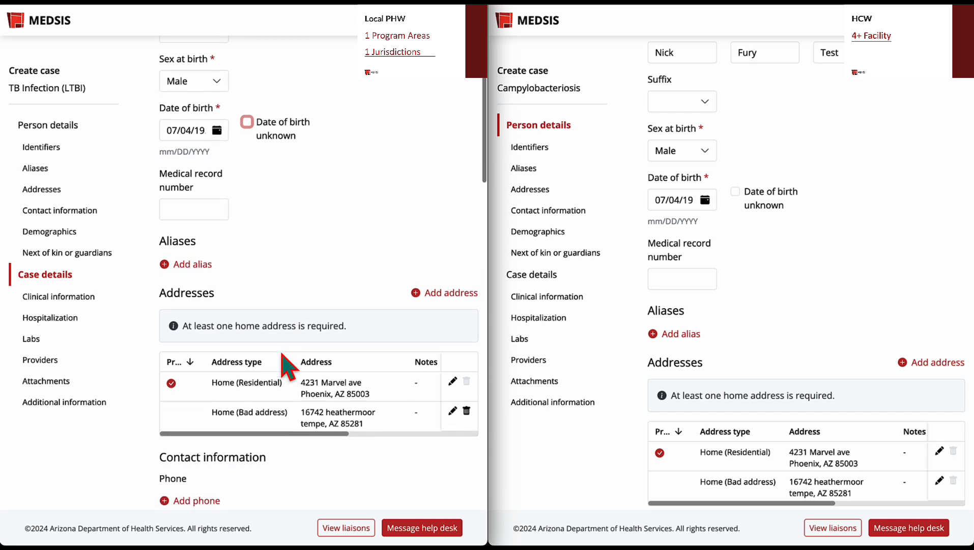
- Open the primary residential home address for editing in the Local PHW case, inspect its county options, and apply the address form
scroll(546, 299, "down", 2)
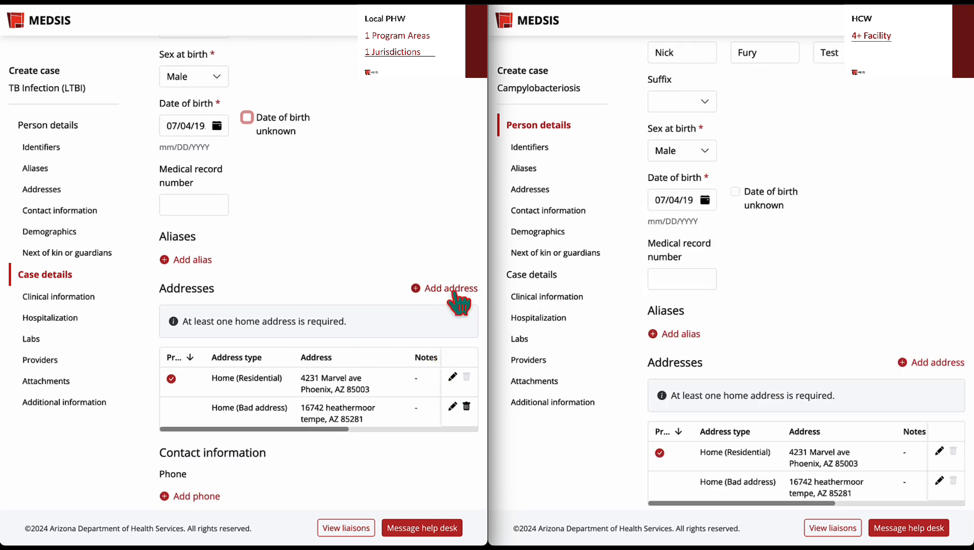
scroll(548, 303, "down", 2)
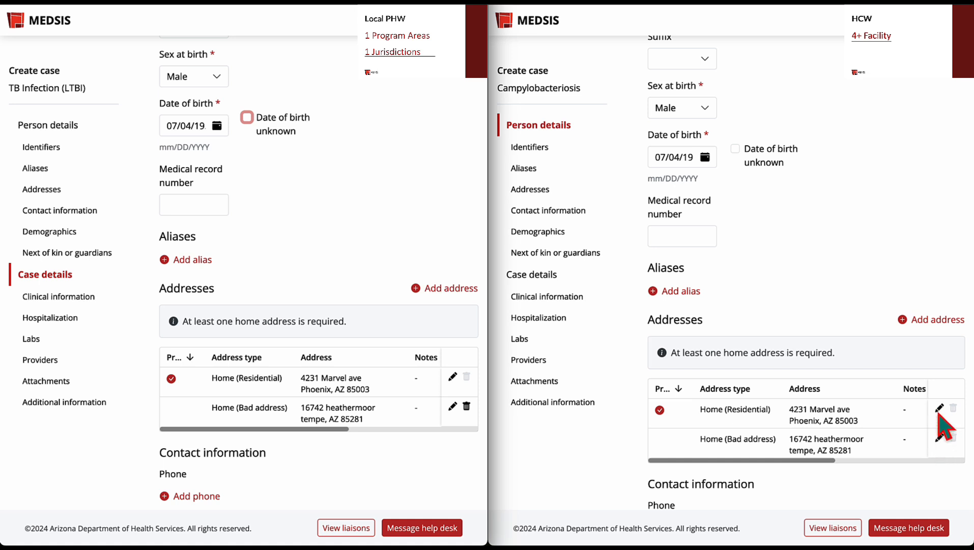
left_click(452, 377)
scroll(305, 341, "down", 3)
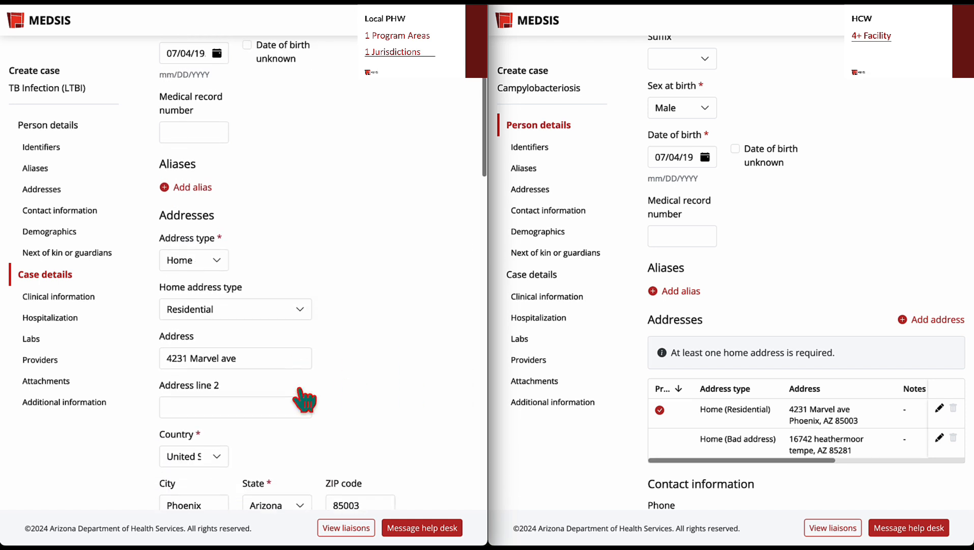
scroll(299, 389, "down", 3)
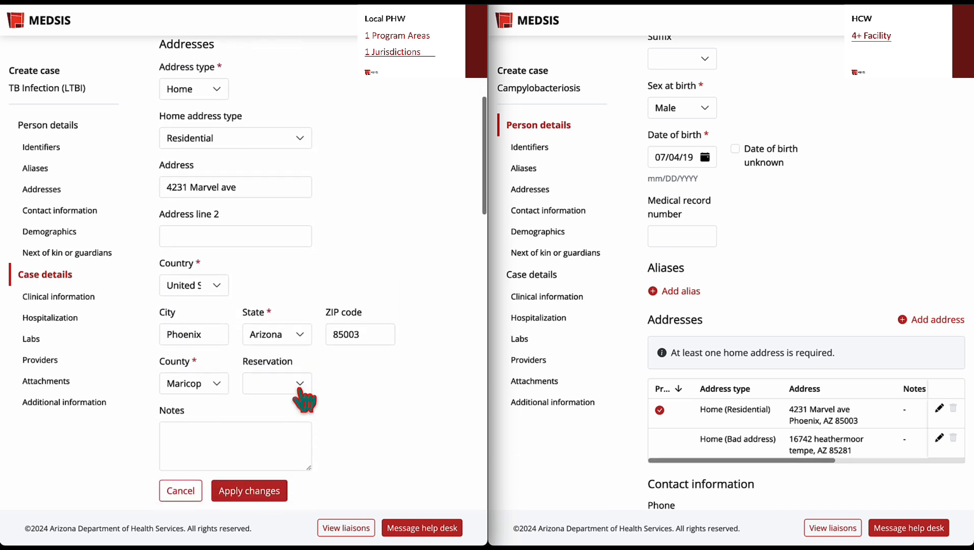
left_click(207, 353)
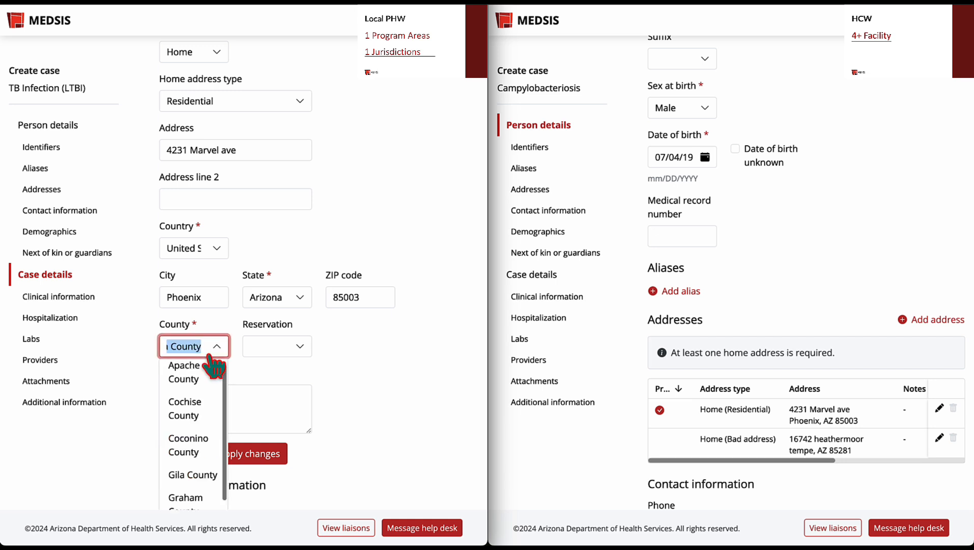
left_click(206, 365)
left_click(235, 452)
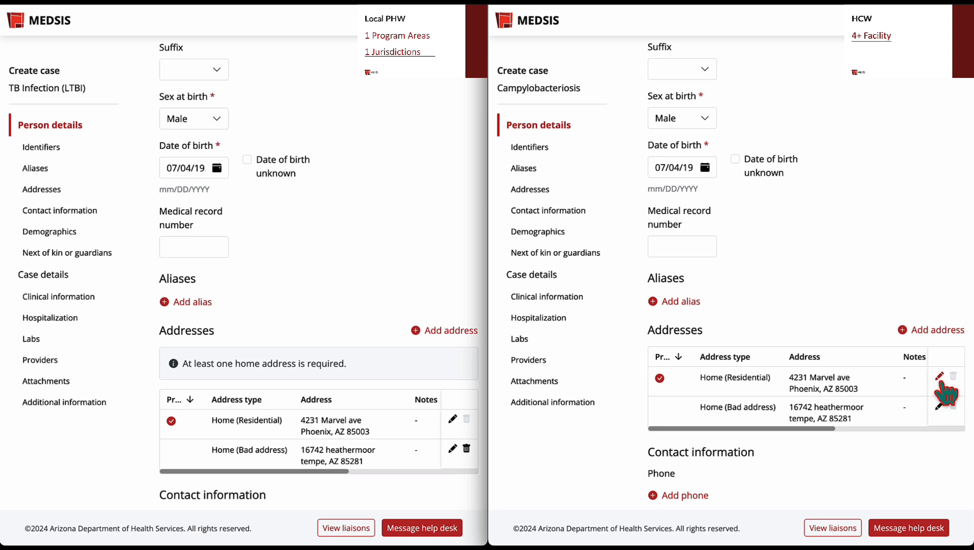
- Open the primary residential home address in the HCW case, review its fields, apply the form and return to the address list
left_click(939, 376)
scroll(707, 413, "down", 3)
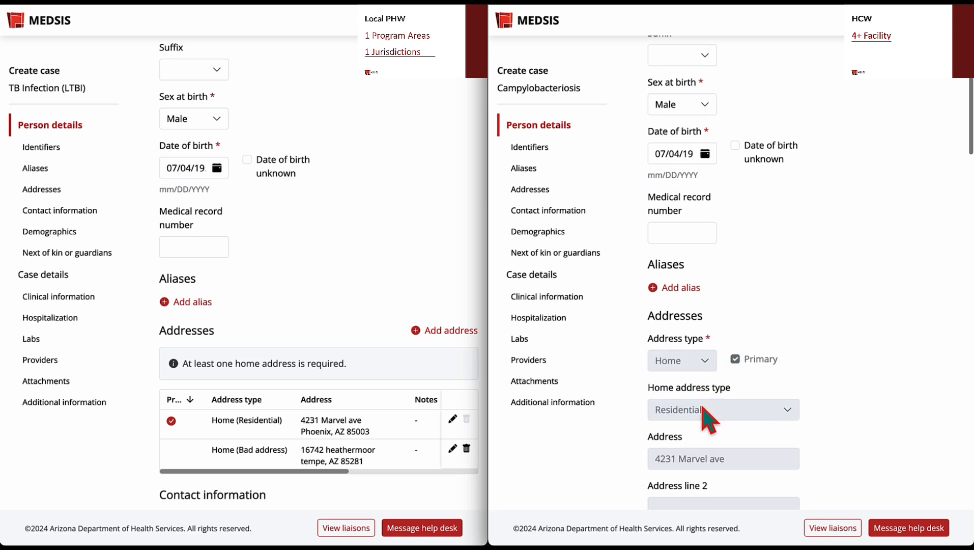
scroll(707, 414, "down", 5)
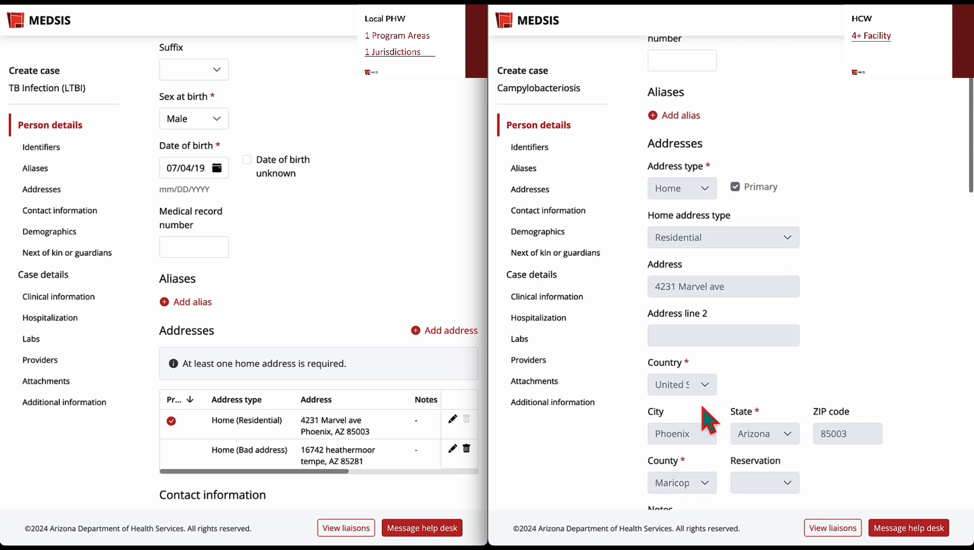
scroll(705, 413, "down", 2)
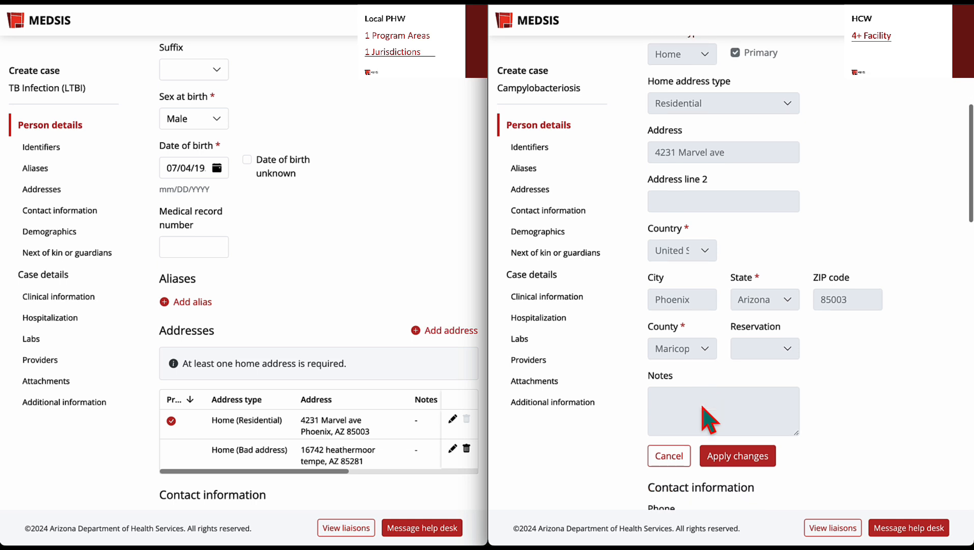
left_click(729, 455)
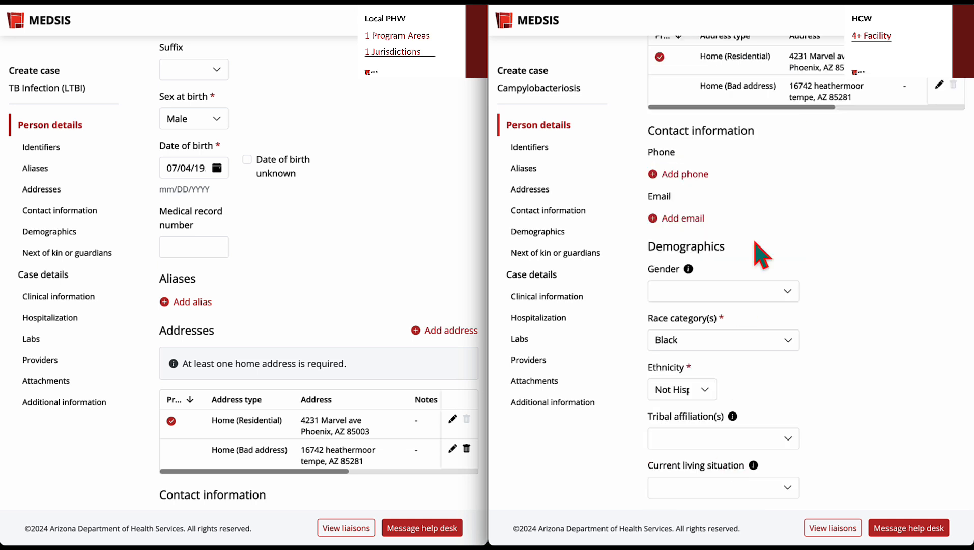
scroll(762, 248, "up", 3)
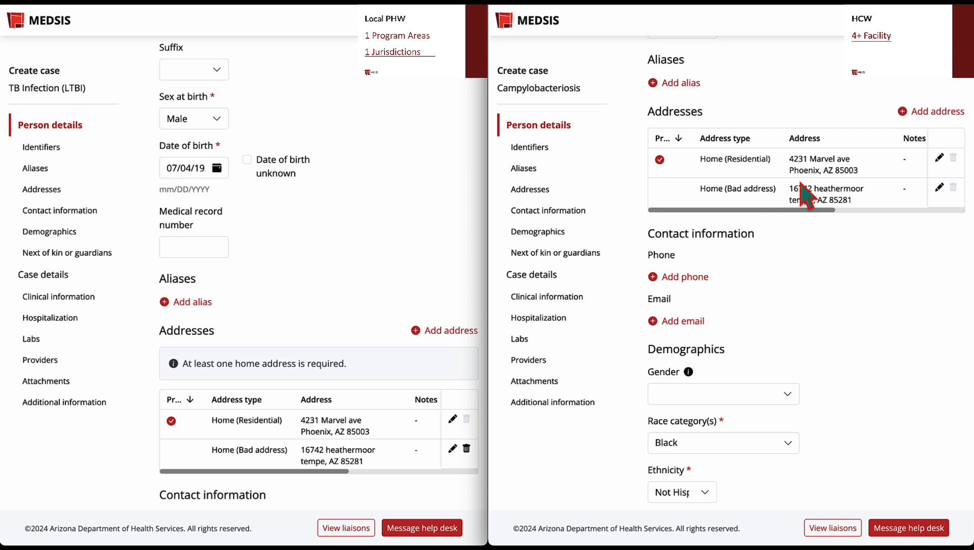
scroll(800, 184, "up", 4)
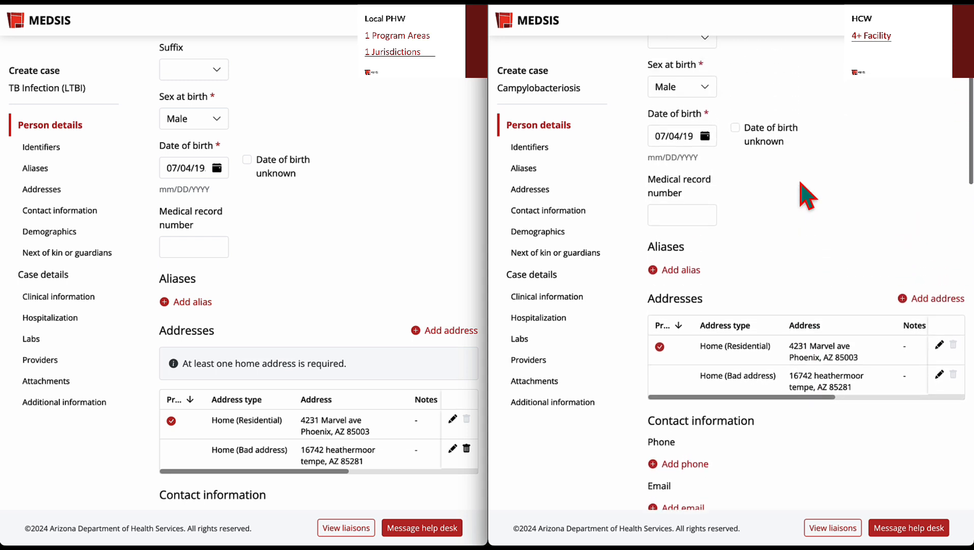
scroll(802, 184, "up", 2)
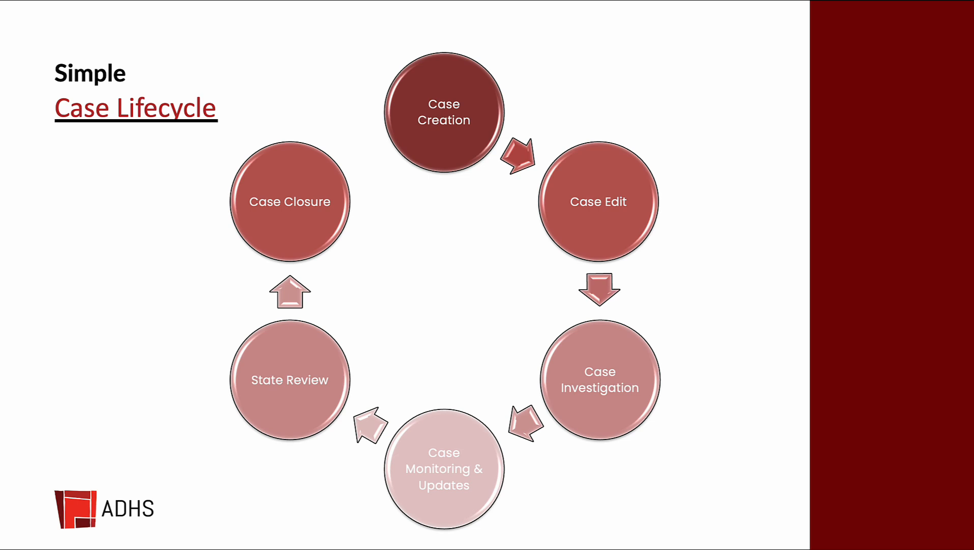
key("Right")
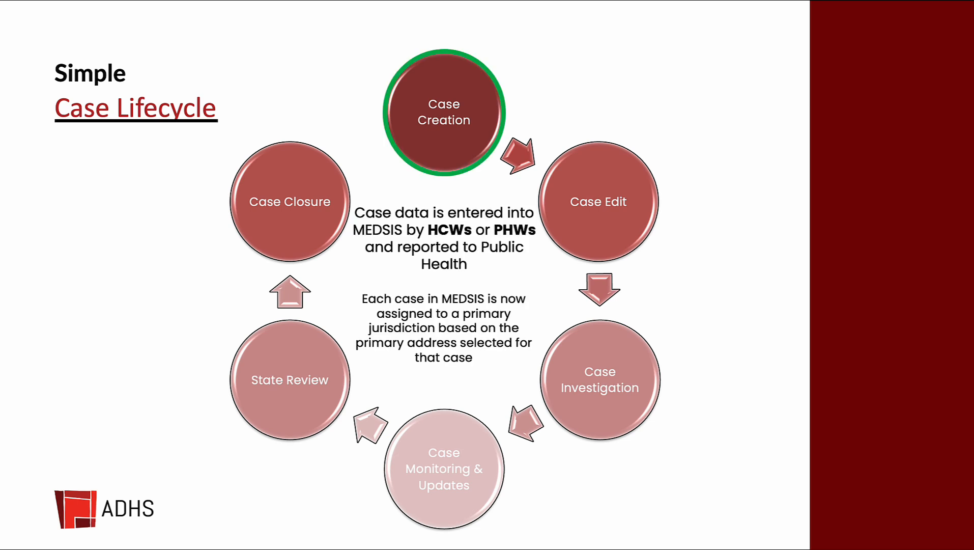